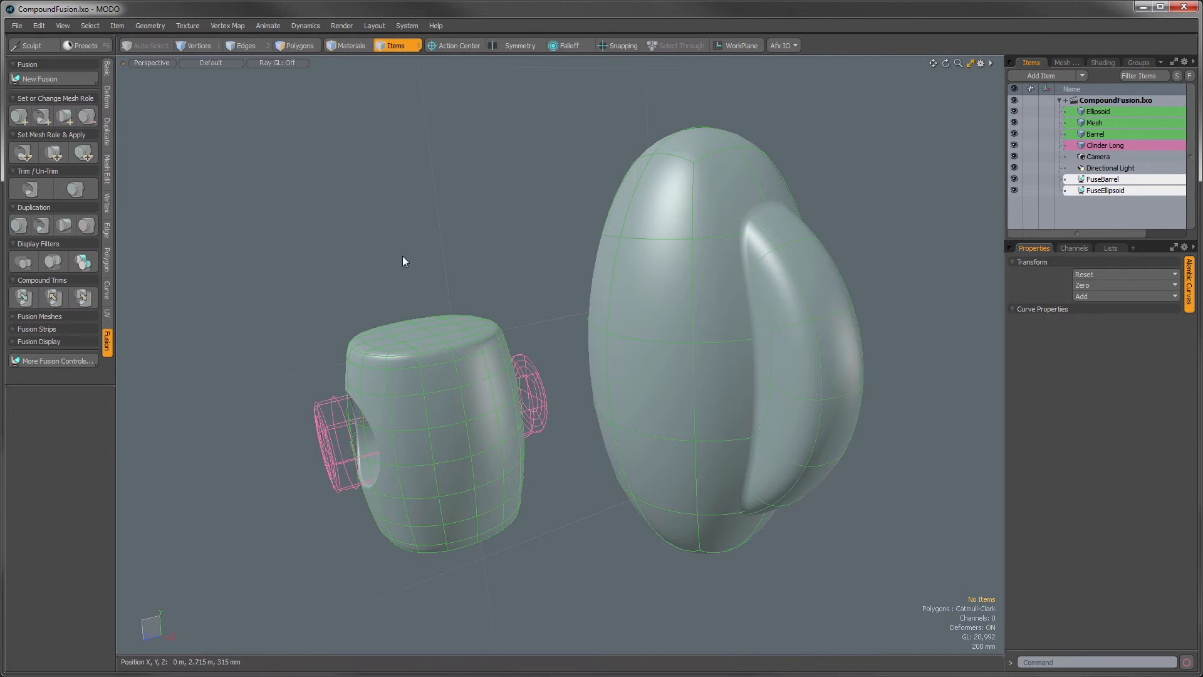
Toggle the visibility of the FuseEllipsoid and FuseBarrel items off and on to compare the fusions with their source meshes.
left_click(1014, 190)
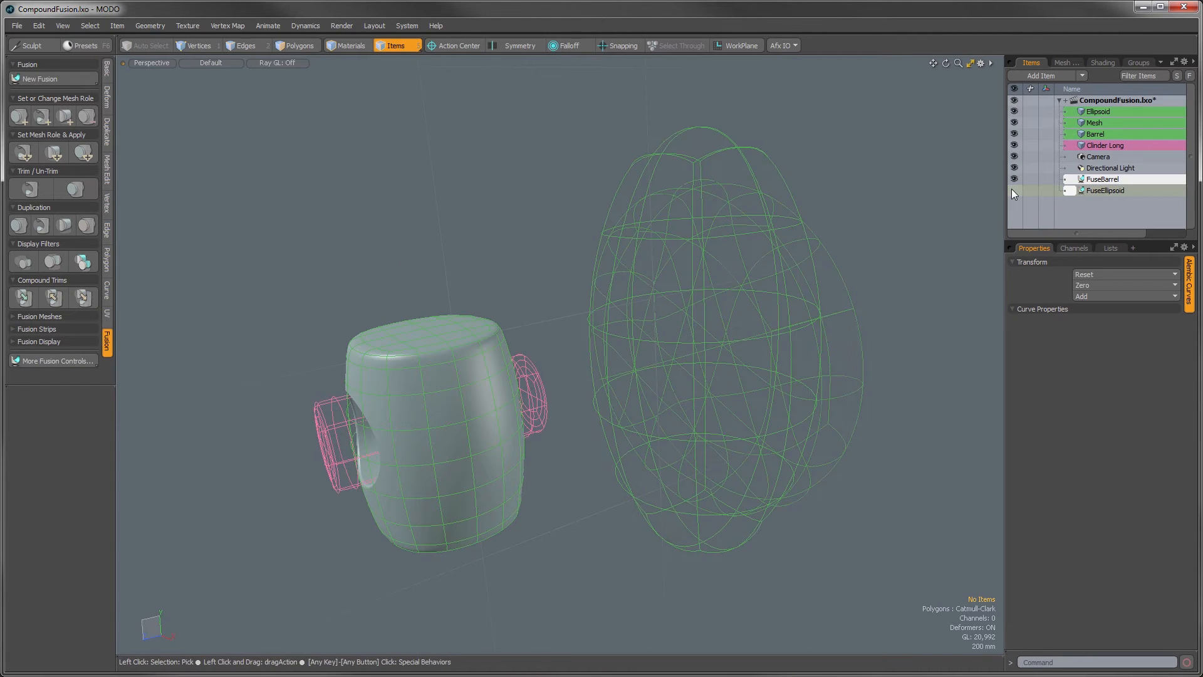
left_click(1013, 191)
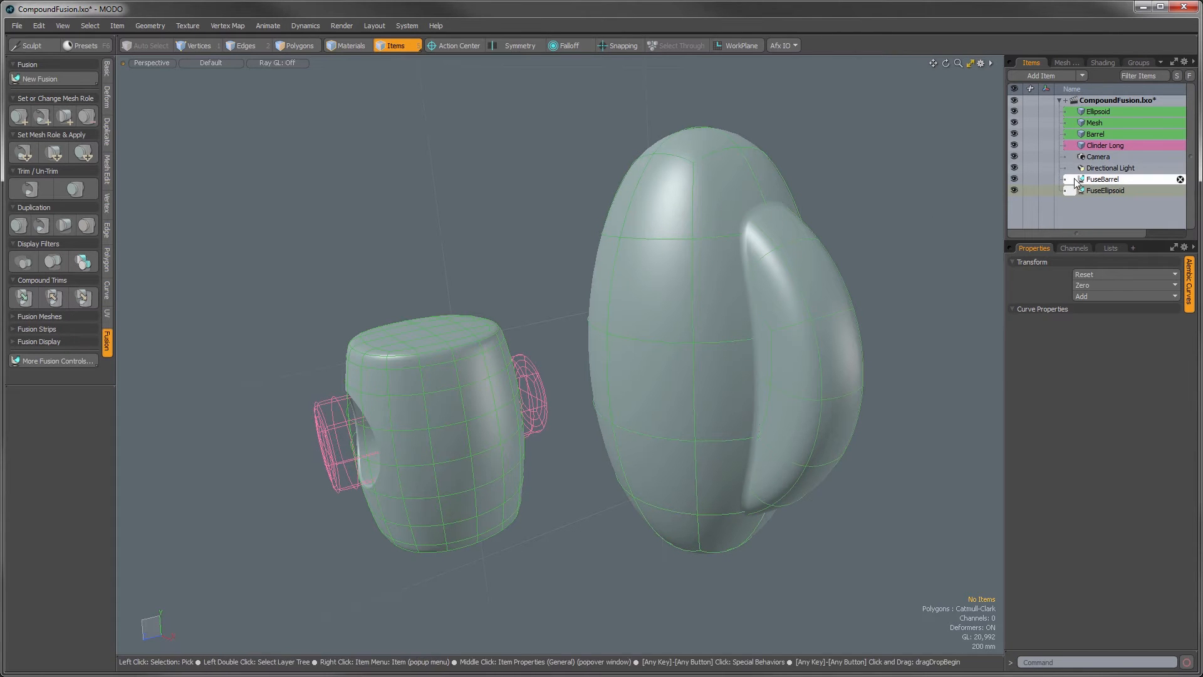
left_click(1014, 179)
left_click(1014, 180)
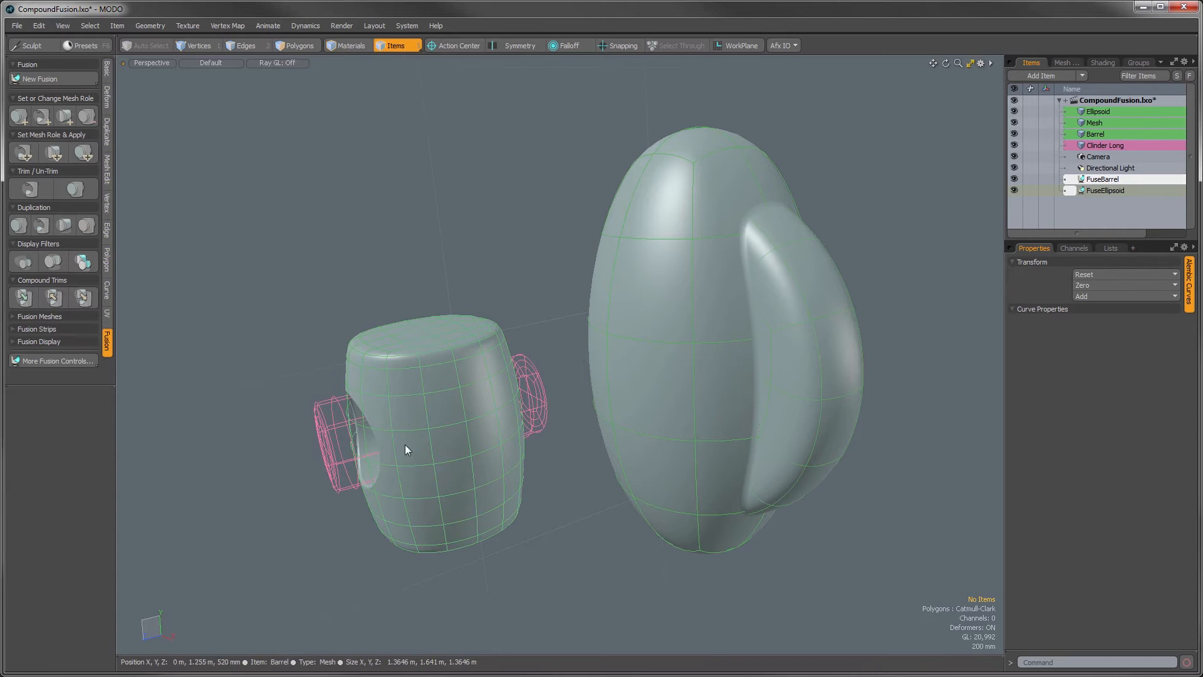
Examine the meshes that make up the barrel fusion, selecting the long cylinder and the barrel in turn.
left_click(326, 465)
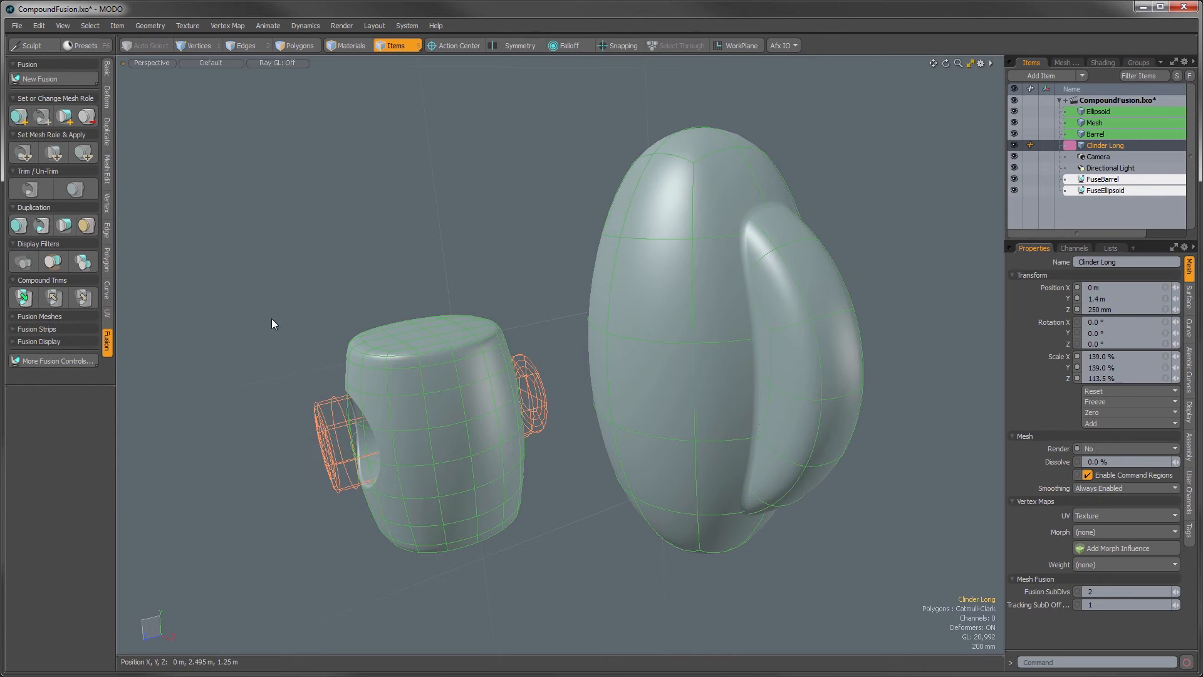
left_click_drag(271, 362, 394, 274, "alt")
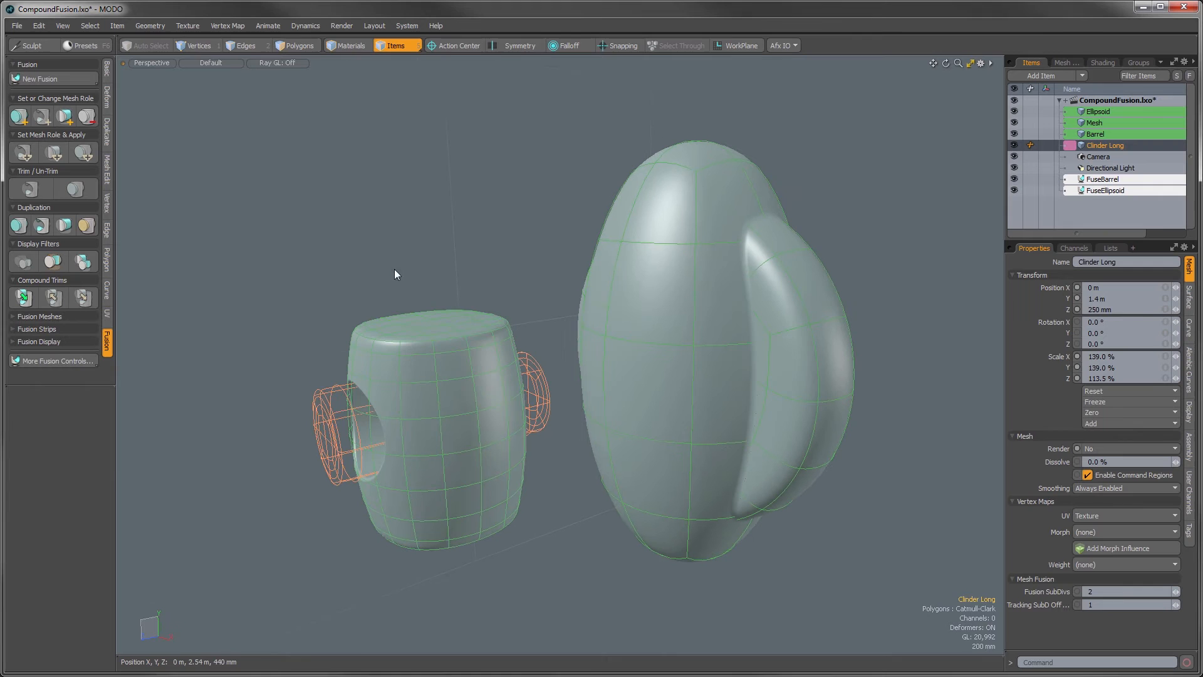
left_click(391, 354)
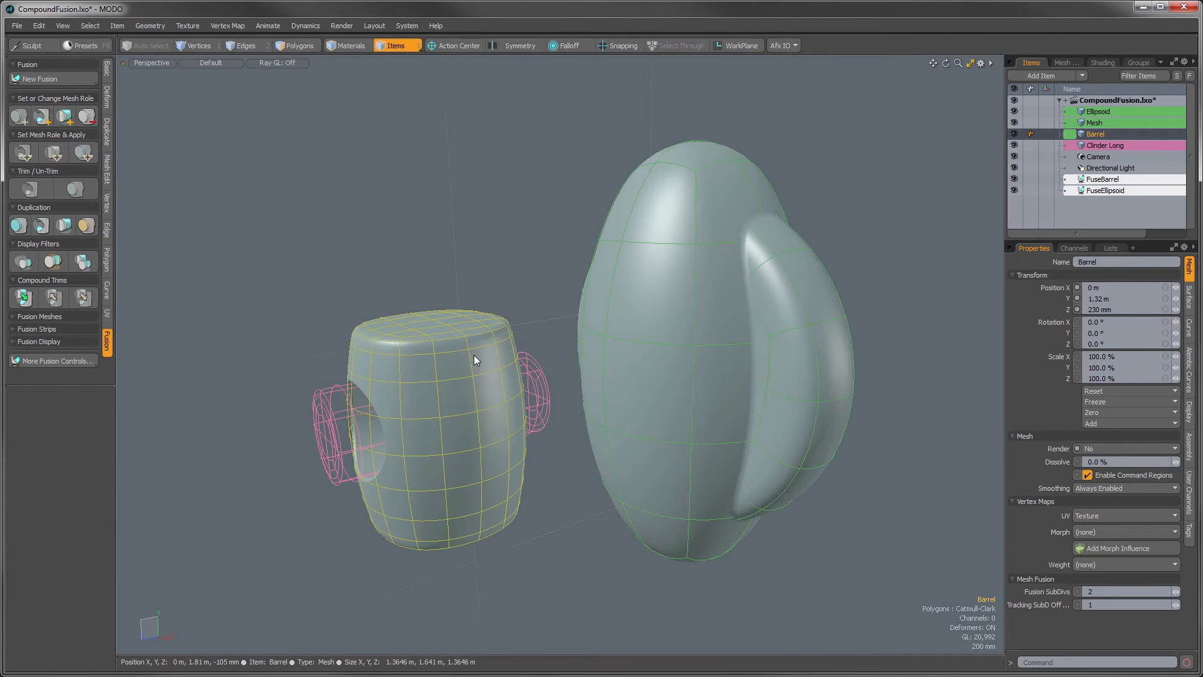
left_click(535, 266)
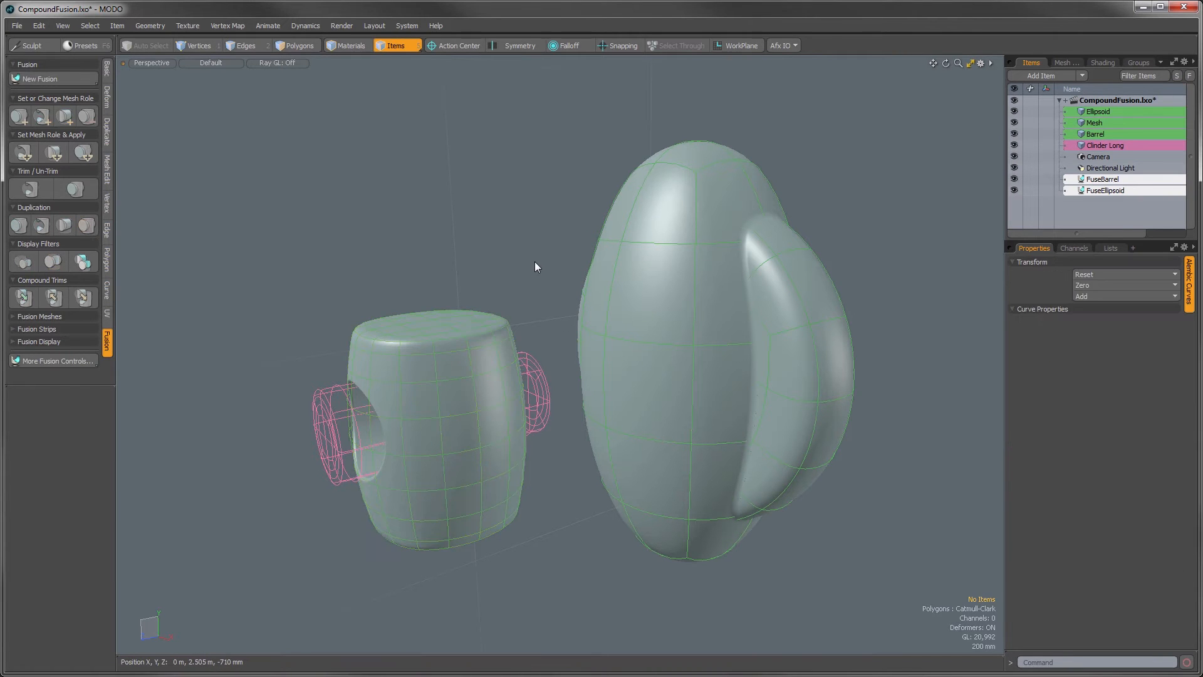
Convert the barrel fusion into a compound trim.
left_click(437, 382)
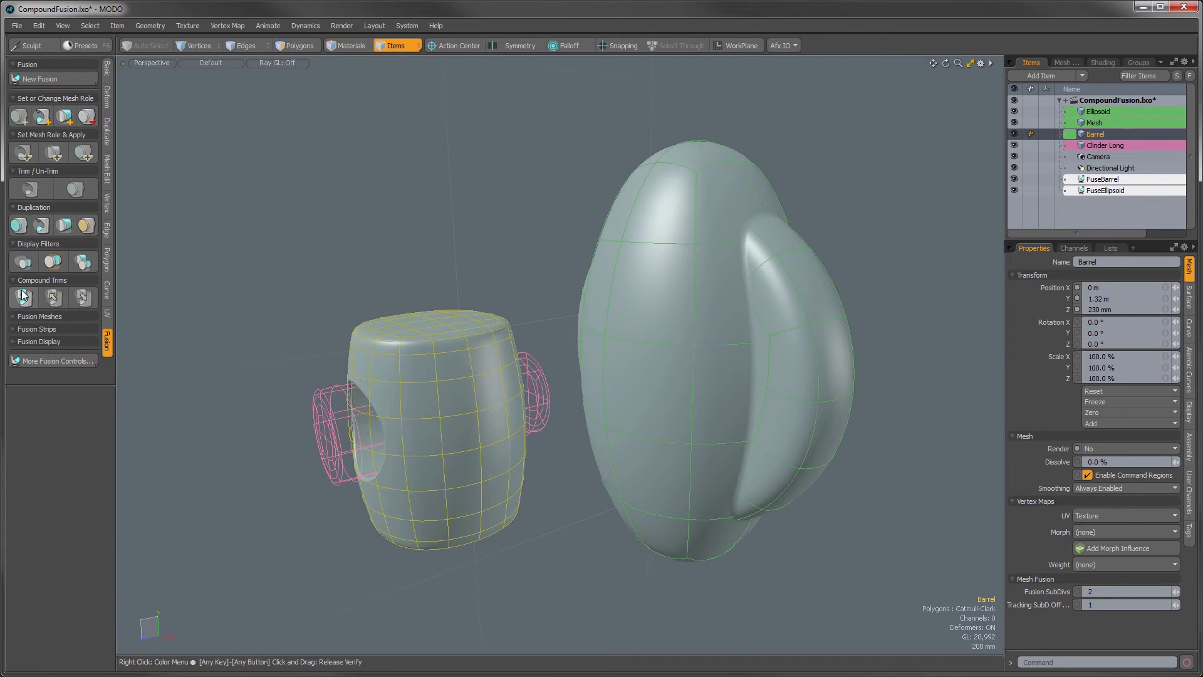
left_click(23, 298)
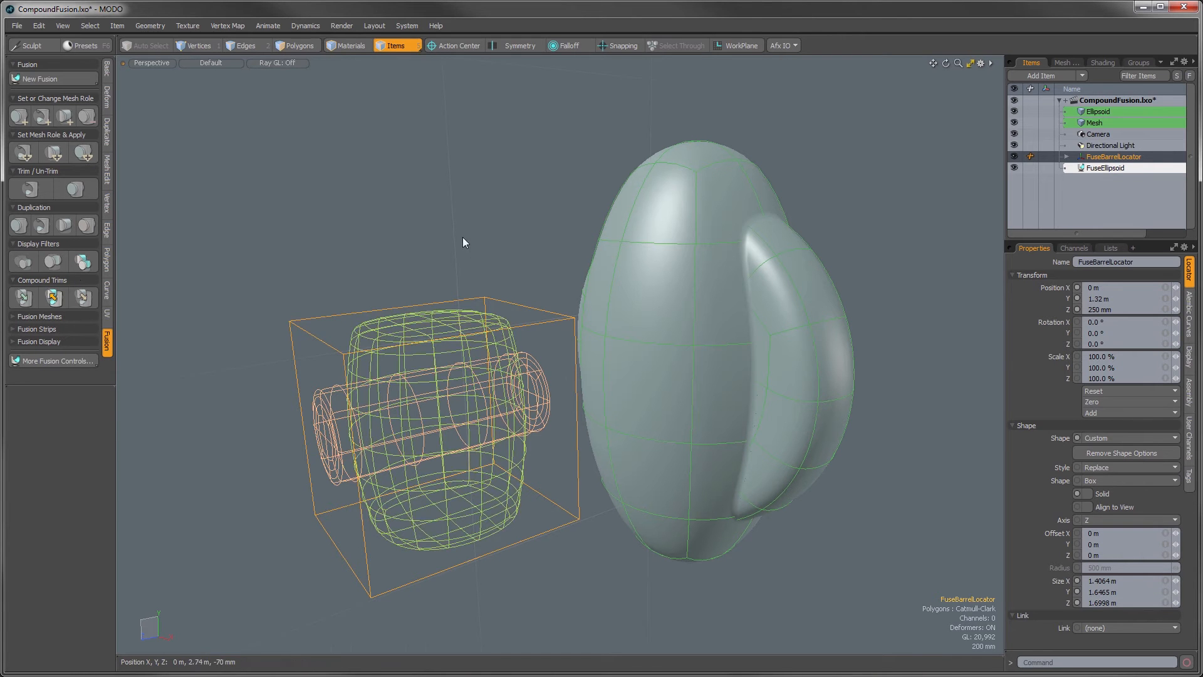
Move the barrel compound trim's locator into the ellipsoid's side, to about Y 1.735 m and Z -1.365 m.
left_click(371, 312)
left_click(370, 318)
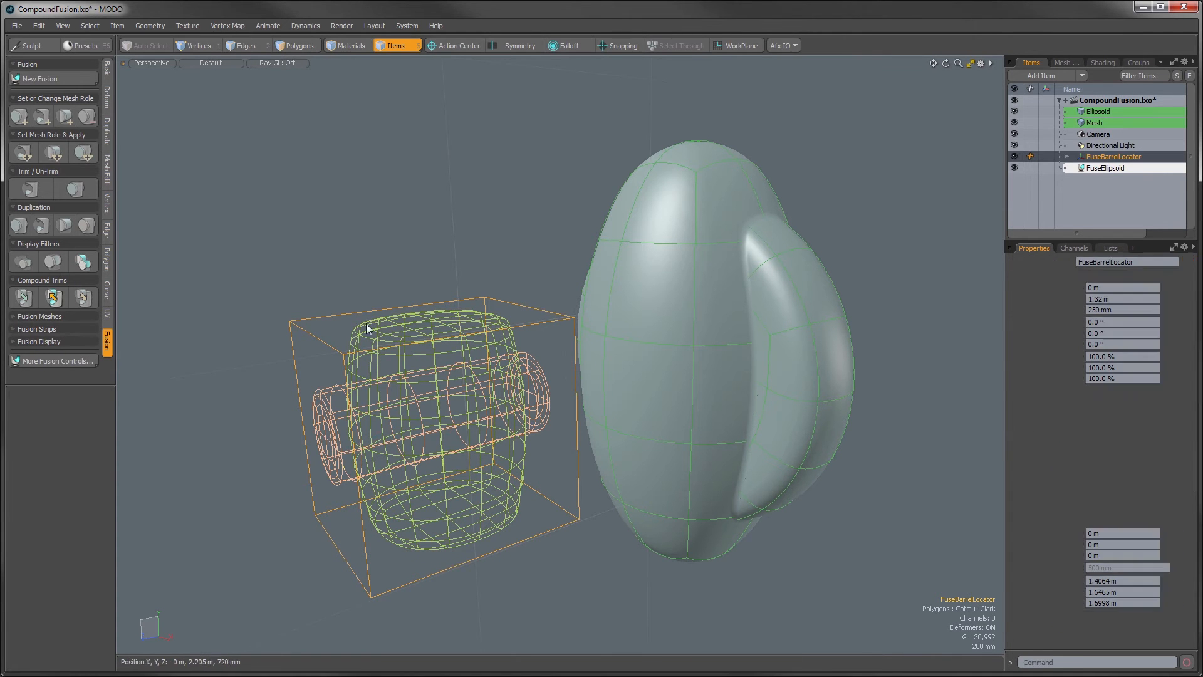
key("y")
left_click_drag(385, 385, 558, 300)
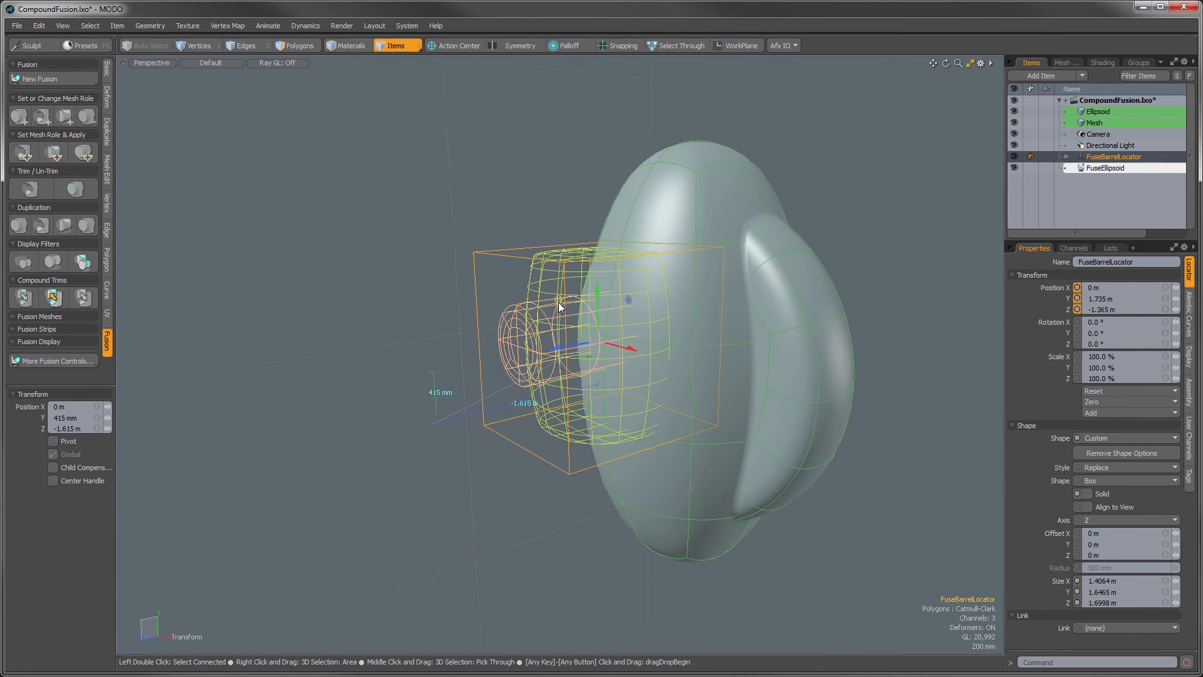
key("space")
Apply the barrel compound trim to the ellipsoid as a subtractive trim.
left_click_drag(840, 213, 692, 310, "alt")
left_click_drag(692, 310, 716, 274, "alt+shift")
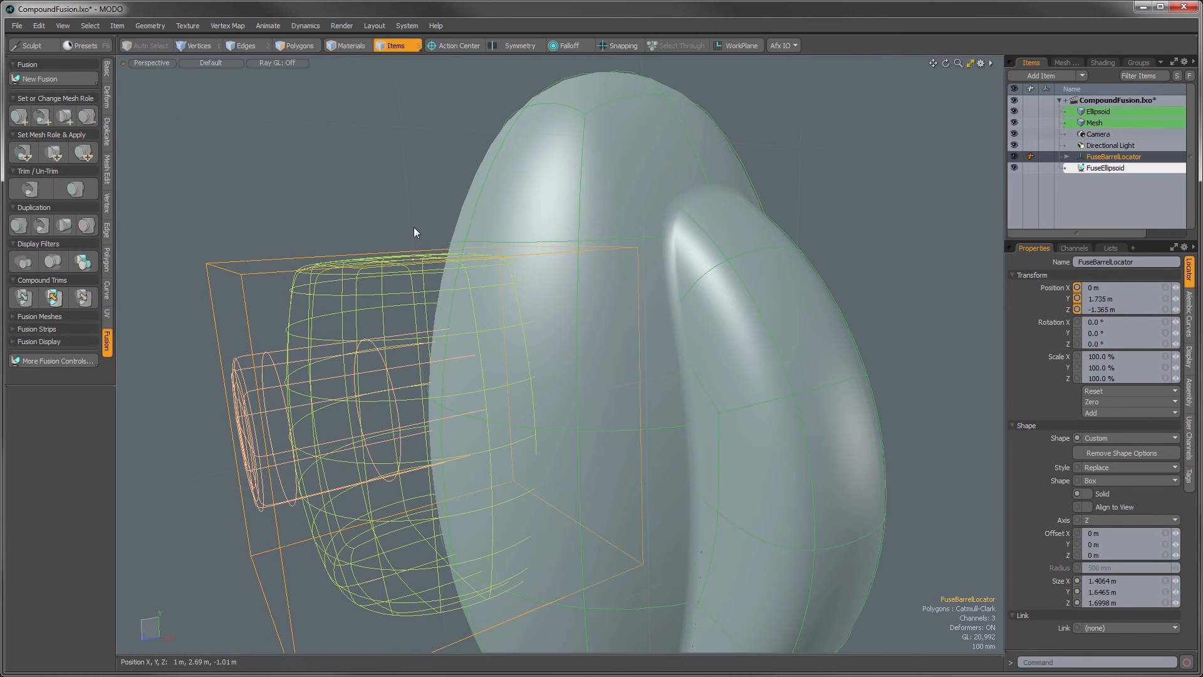
left_click(563, 215, "shift")
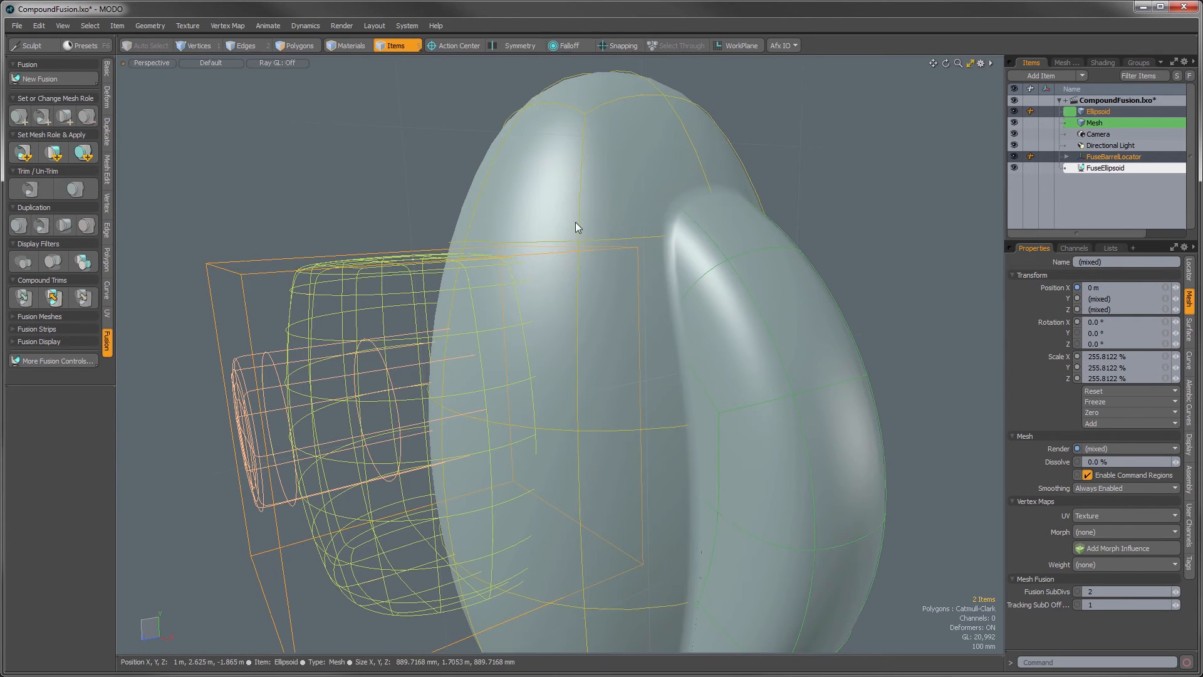
left_click(28, 157)
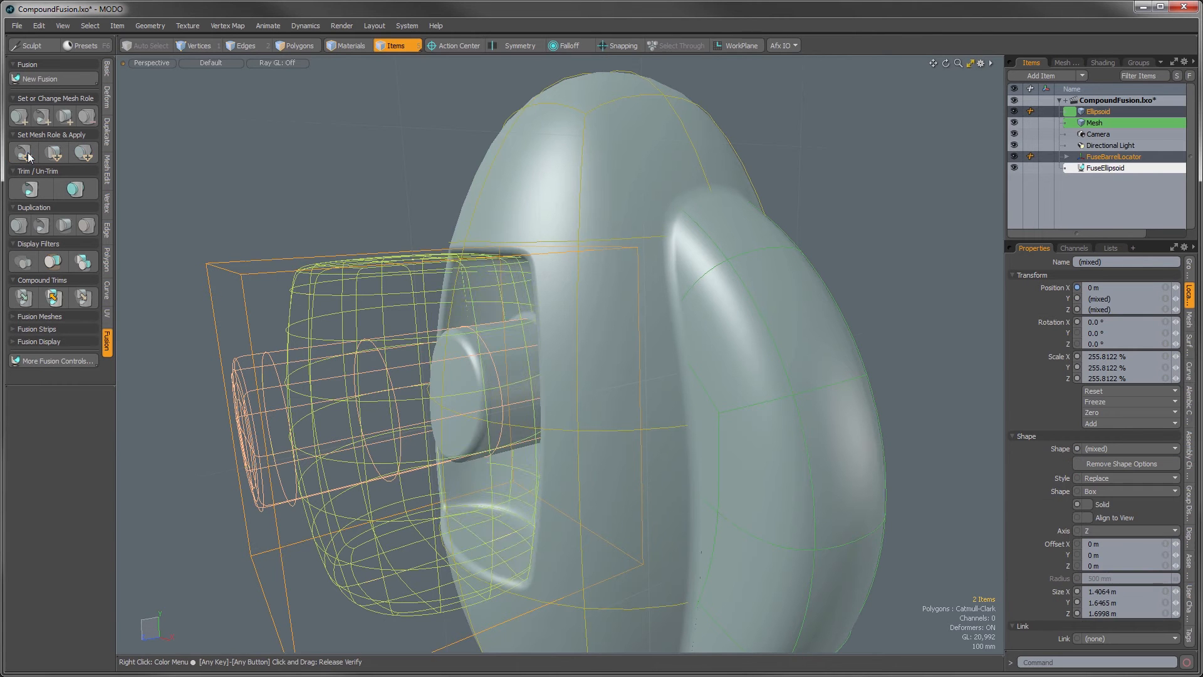
Move only FuseBarrelLocator up to the ellipsoid's top, to about Y 2.78 m and Z -2.335 m.
left_click_drag(420, 376, 439, 439, "alt")
key("w")
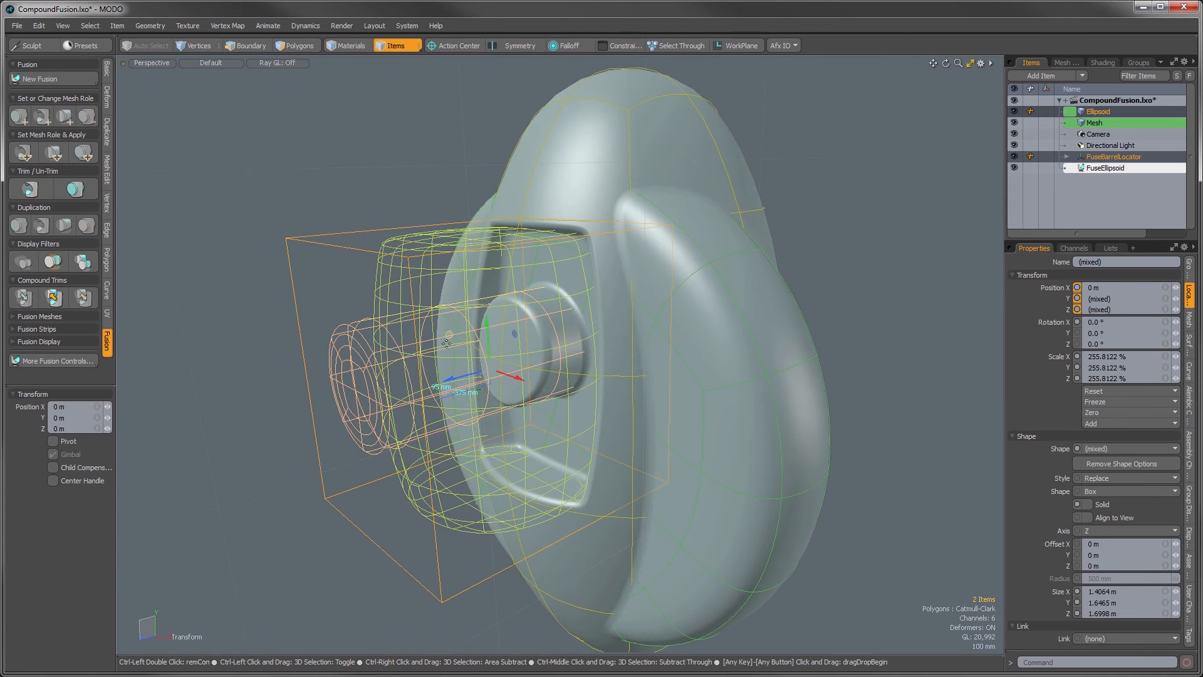
left_click(355, 285)
left_click(363, 349)
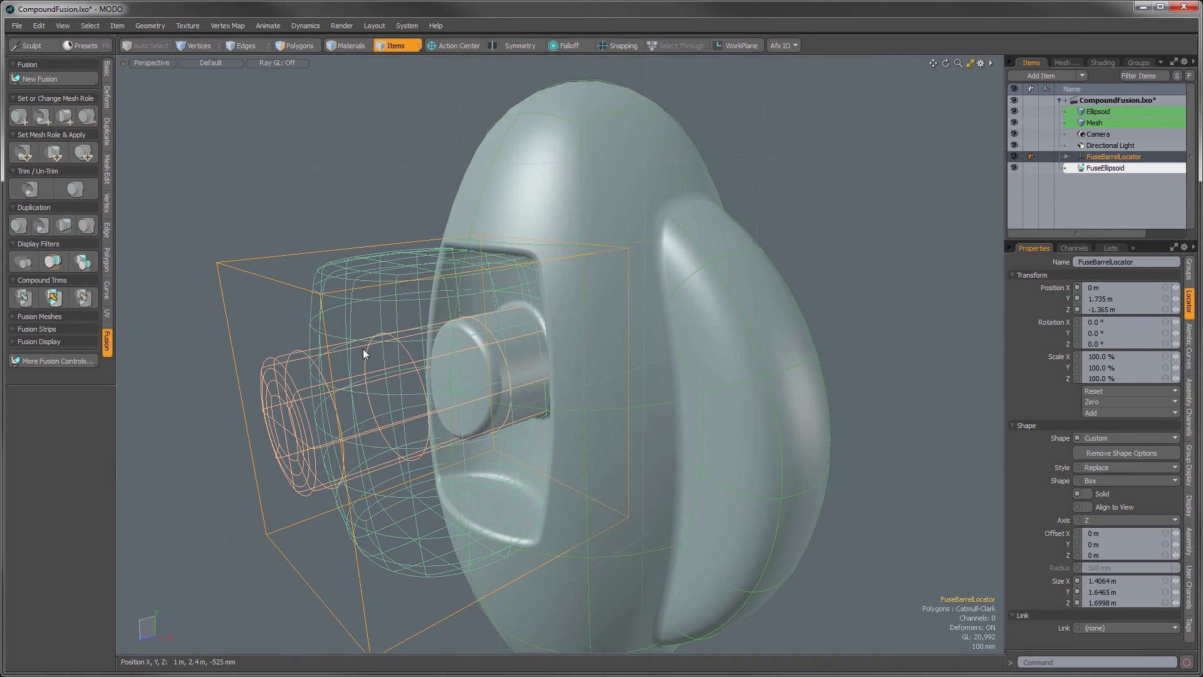
key("w")
left_click_drag(386, 368, 524, 181)
left_click_drag(554, 270, 554, 501, "ctrl+alt")
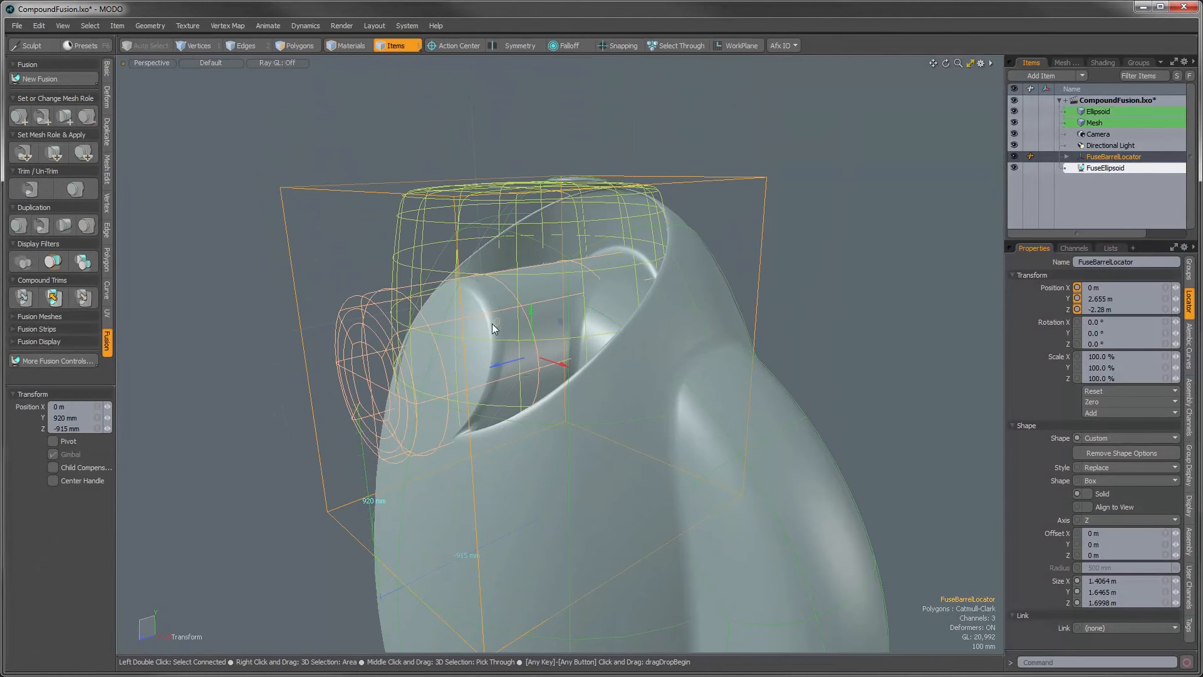
left_click_drag(487, 322, 503, 295)
key("space")
left_click(802, 317)
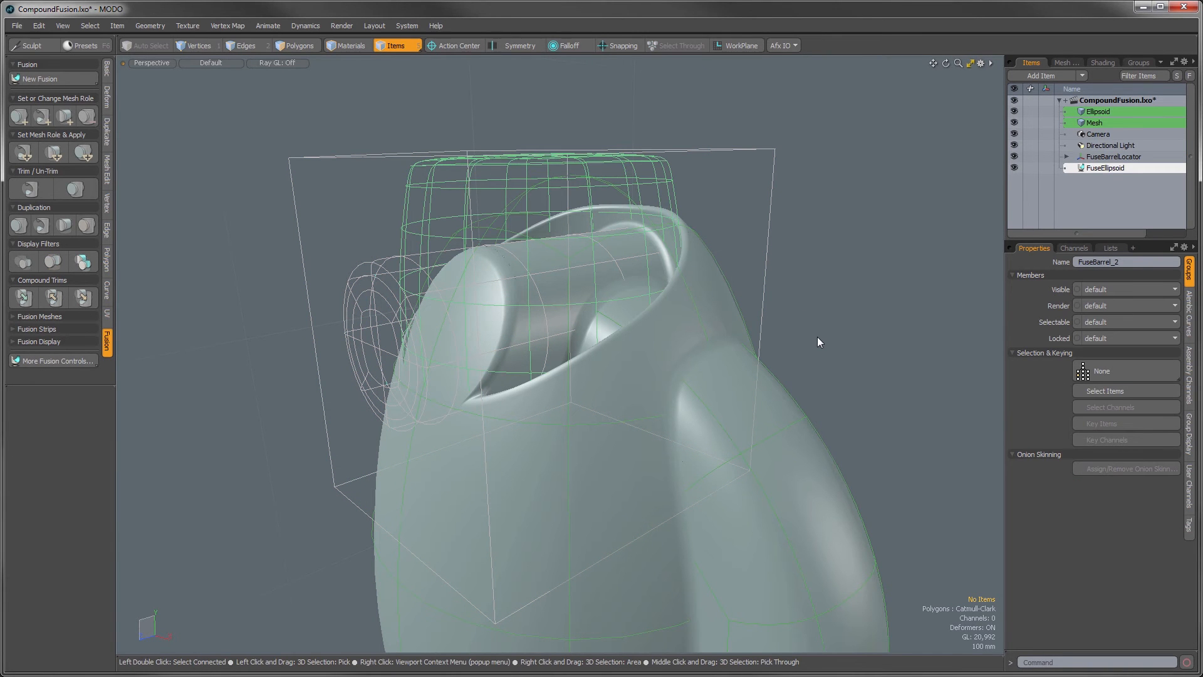
Lower FuseBarrelLocator deeper into the ellipsoid, to about Y 2.695 m and Z -2.205 m.
left_click_drag(577, 292, 550, 272)
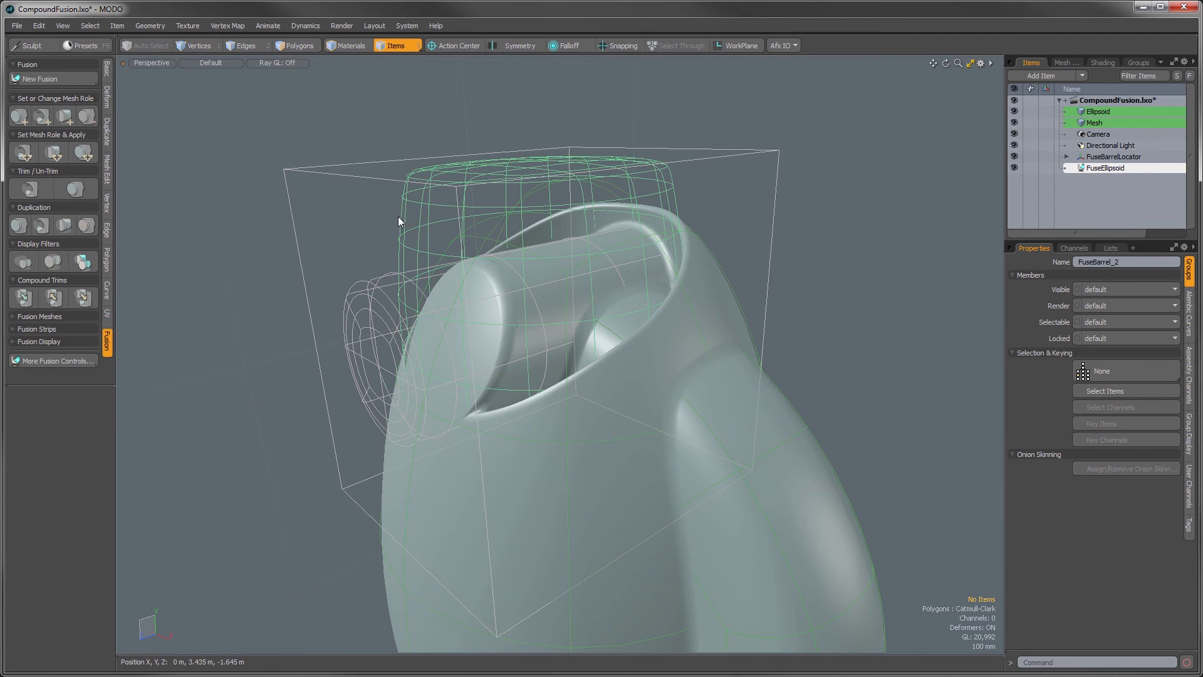
left_click(417, 207)
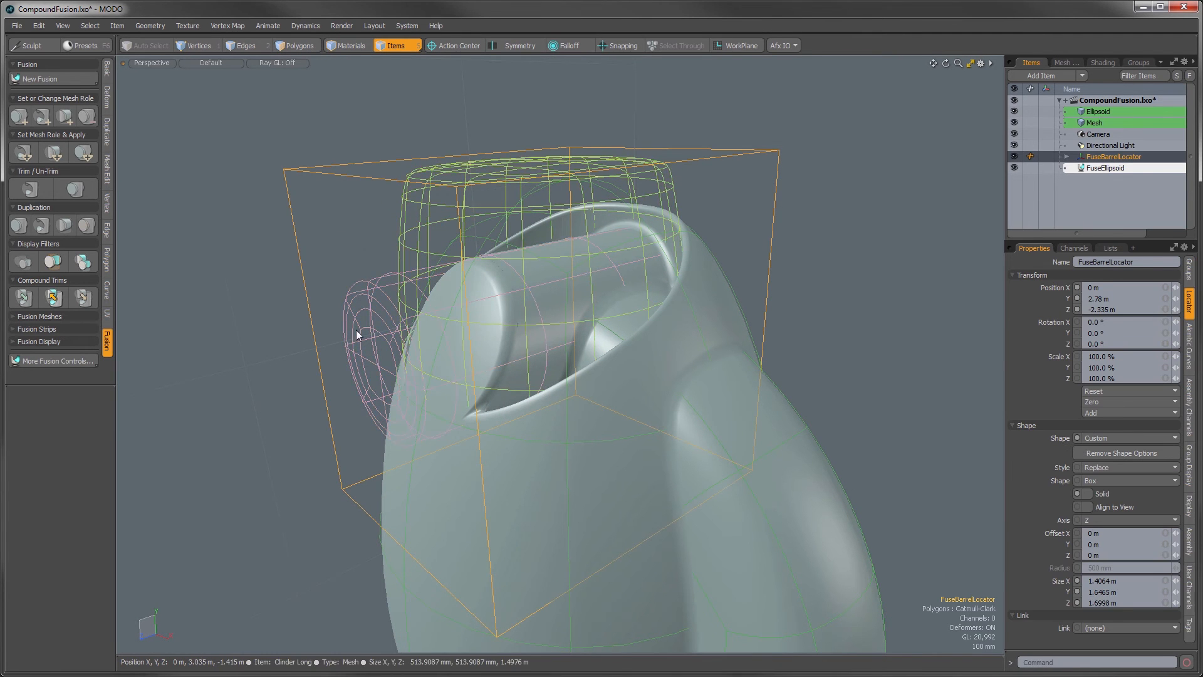
left_click(320, 384)
key("ctrl+z")
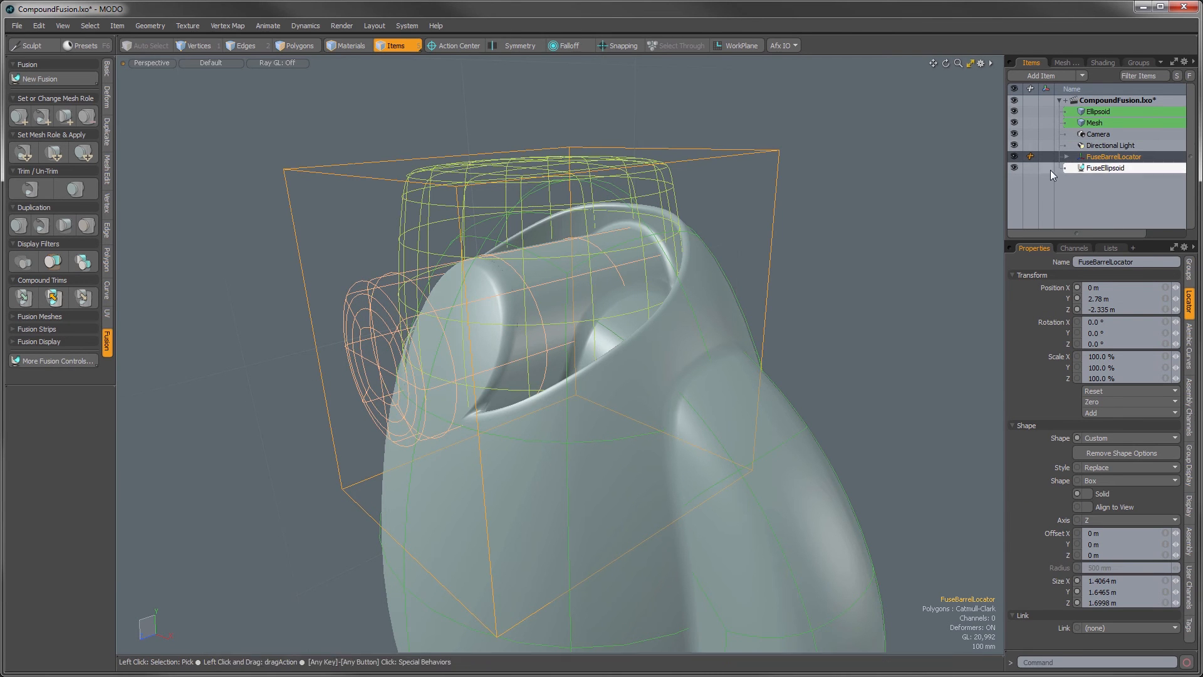
key("w")
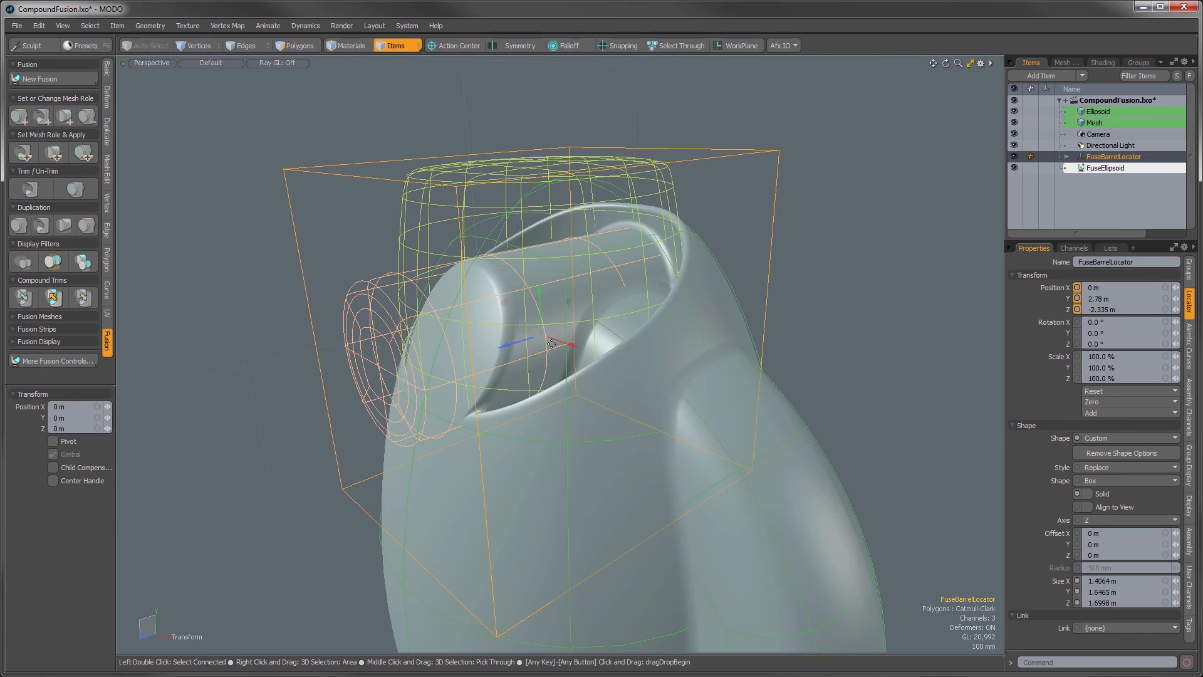
mouse_move(522, 310)
left_mouse_down()
mouse_move(496, 335)
mouse_move(509, 324)
left_mouse_up()
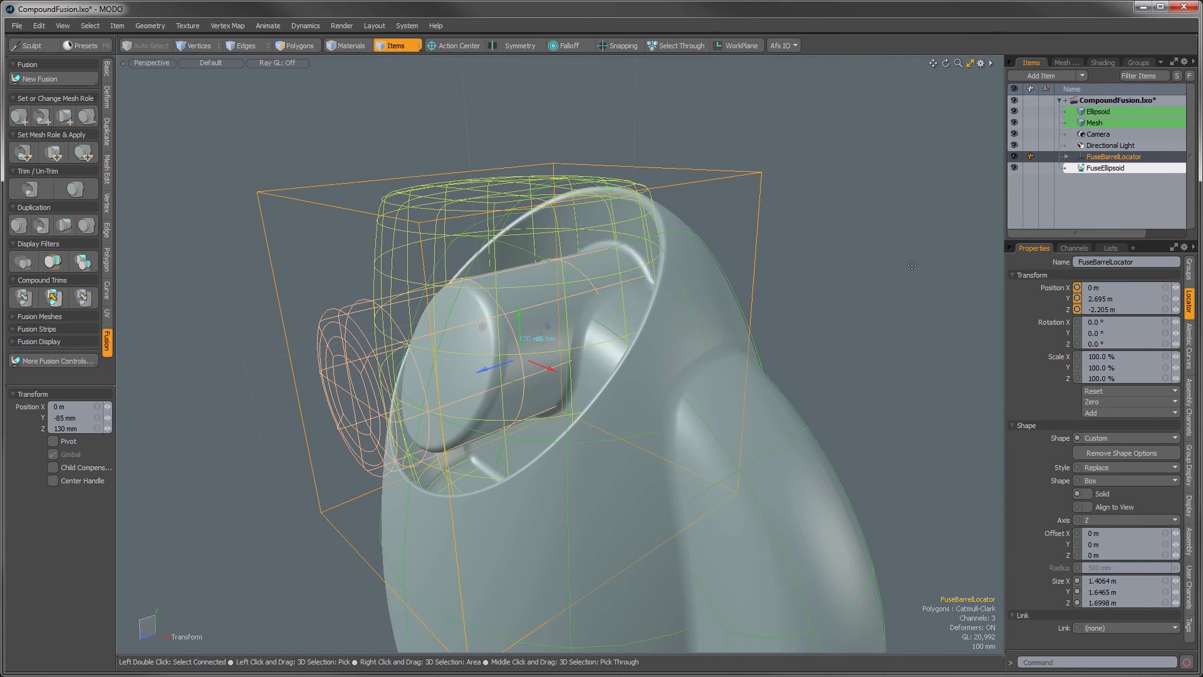
key("q")
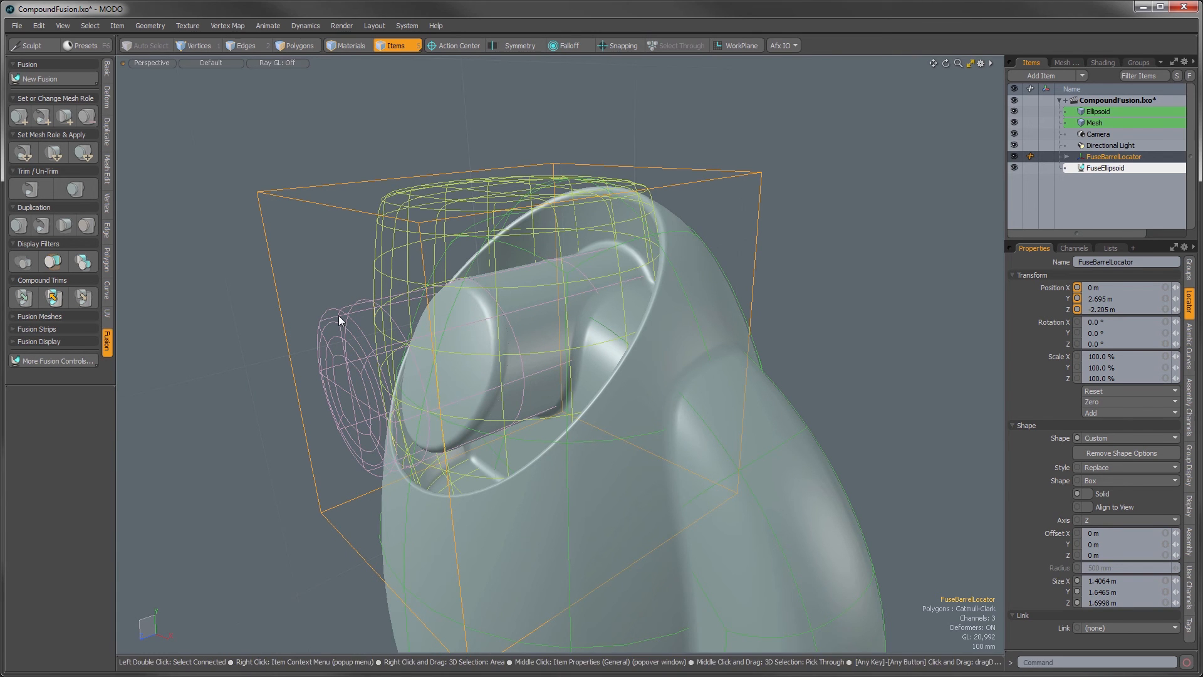
Move the long cylinder inside the compound trim to about Y 105 mm and Z -45 mm.
left_click(338, 316)
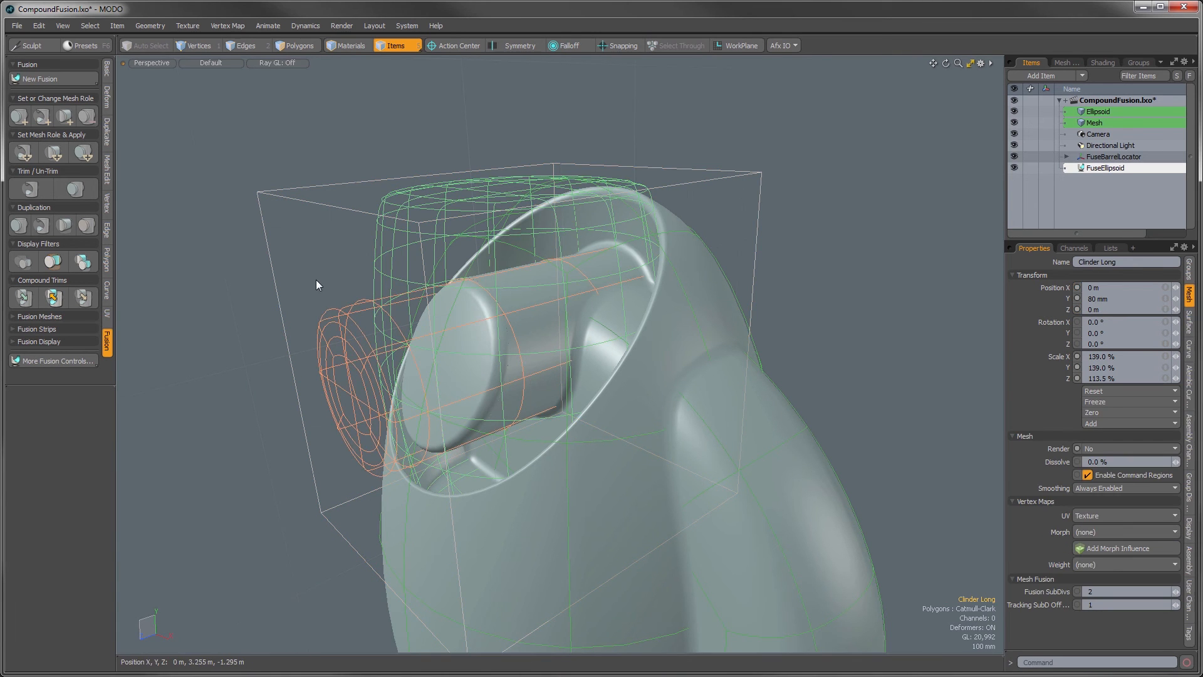
key("w")
left_click_drag(481, 310, 490, 305)
key("q")
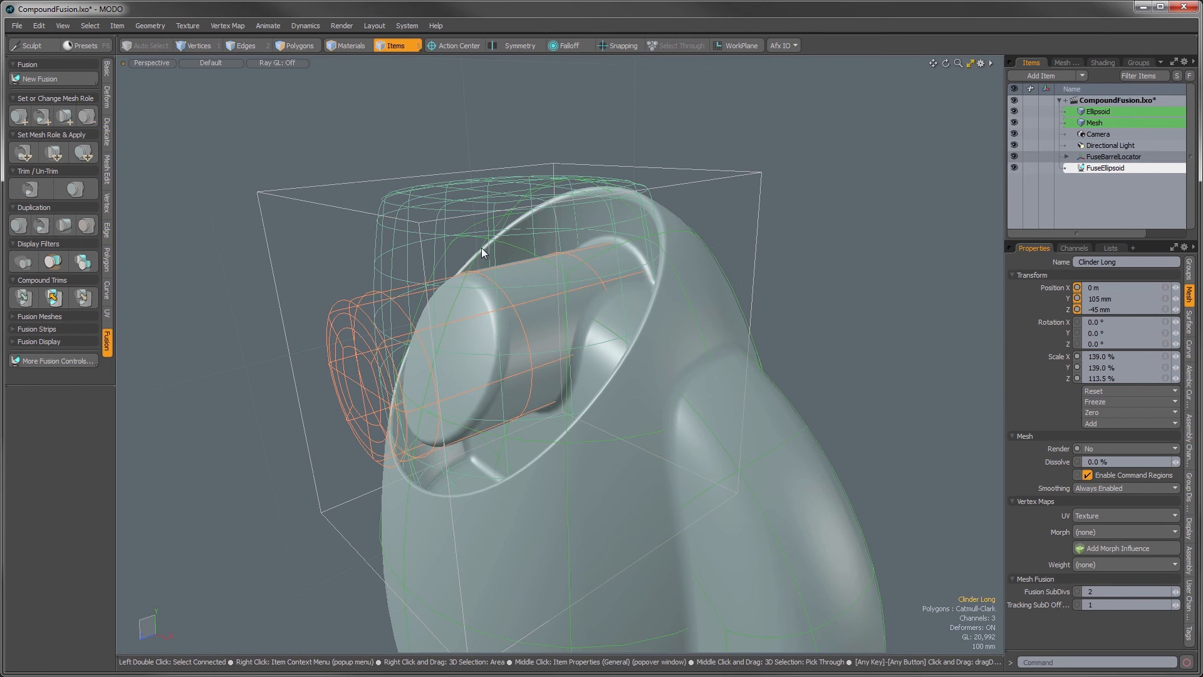
Turn the barrel compound trim back into an editable fusion item and set its Strip Width Abs to 80 mm.
left_click(243, 313)
left_click(336, 208)
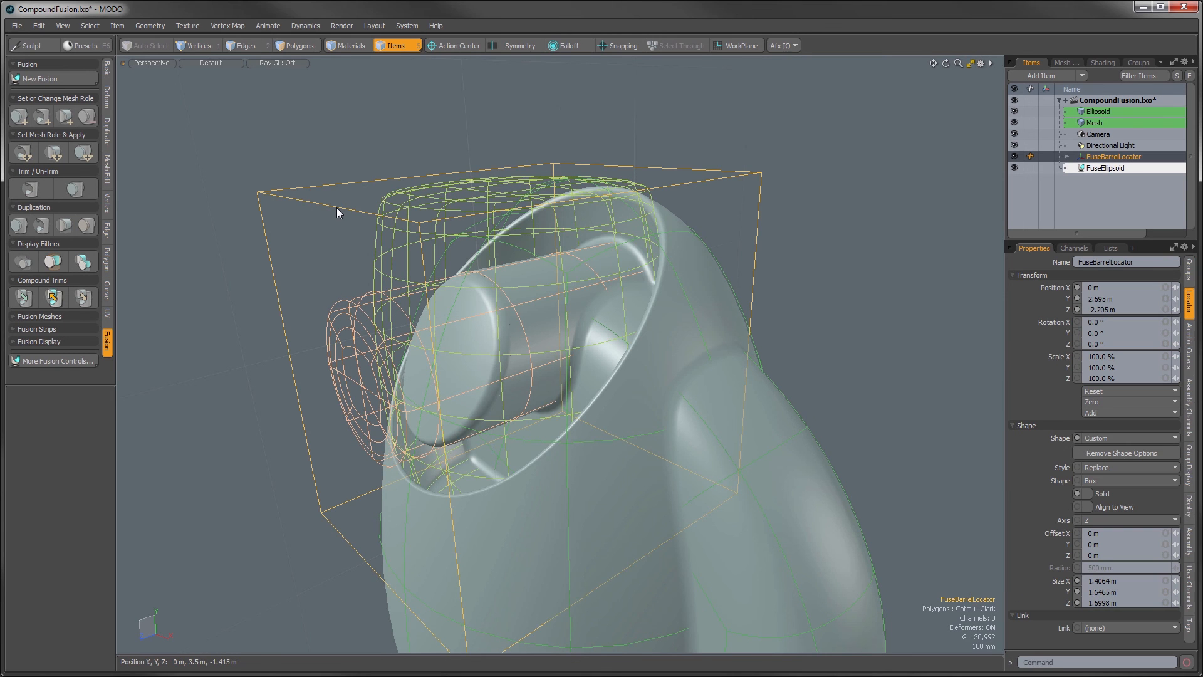
left_click(55, 297)
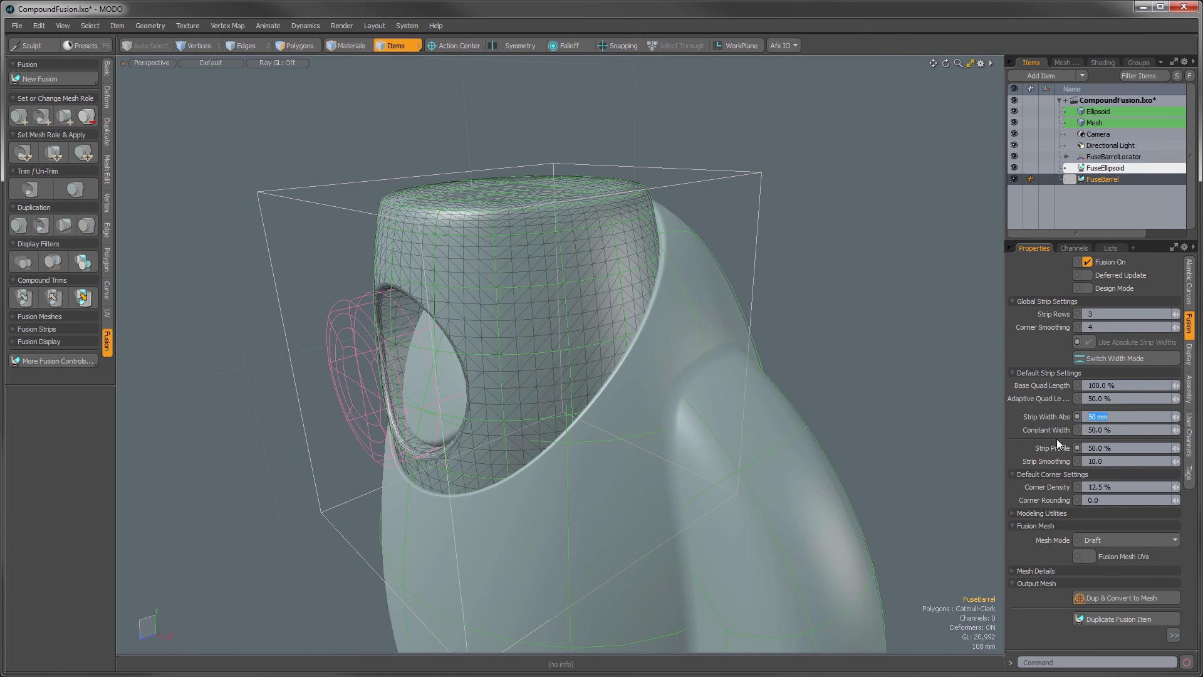
type("80")
key("Return")
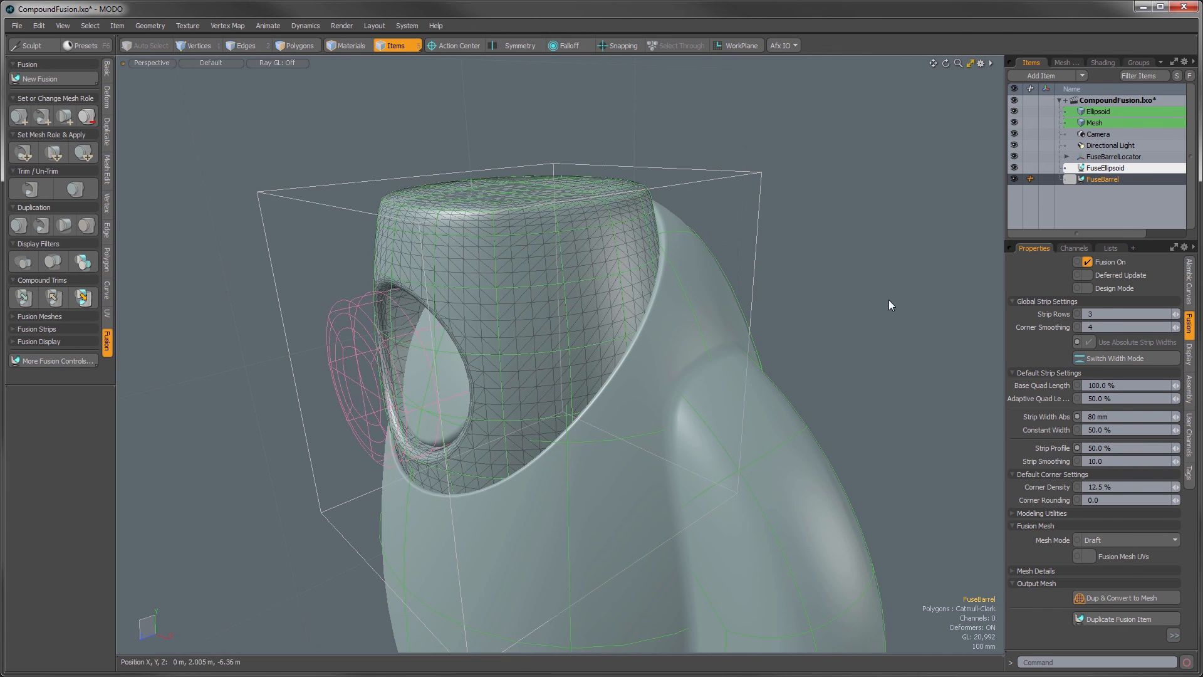
Return the edited barrel fusion to its compound trim state on the ellipsoid.
left_click(268, 194)
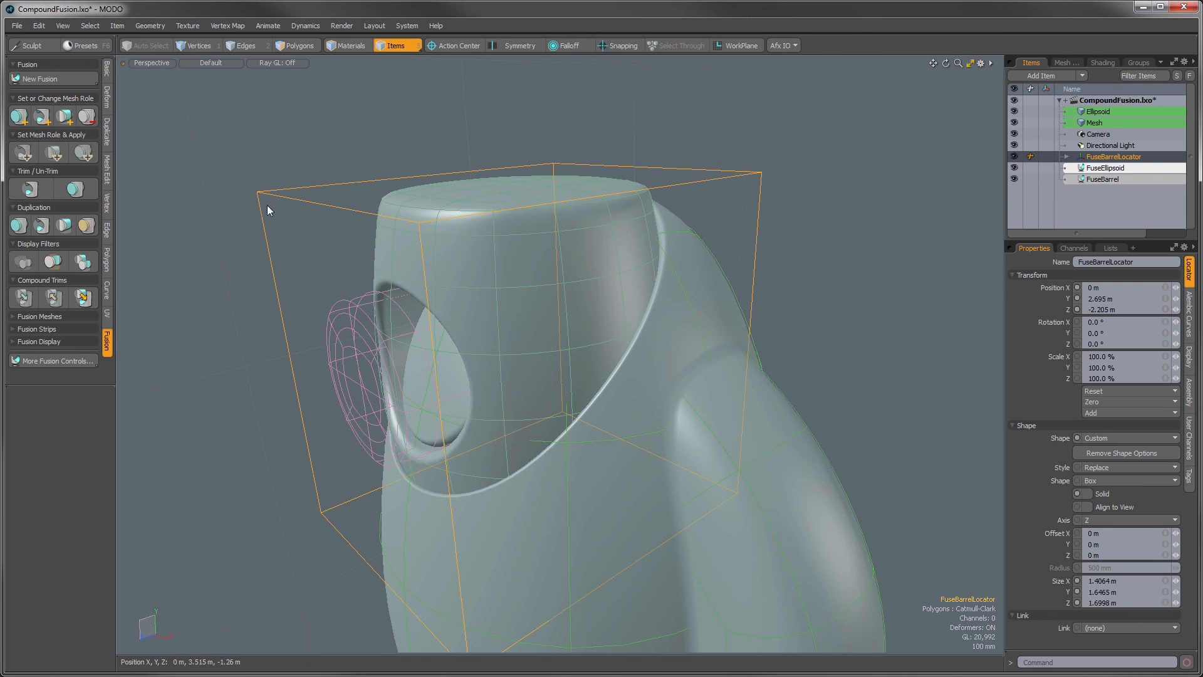
left_click(83, 302)
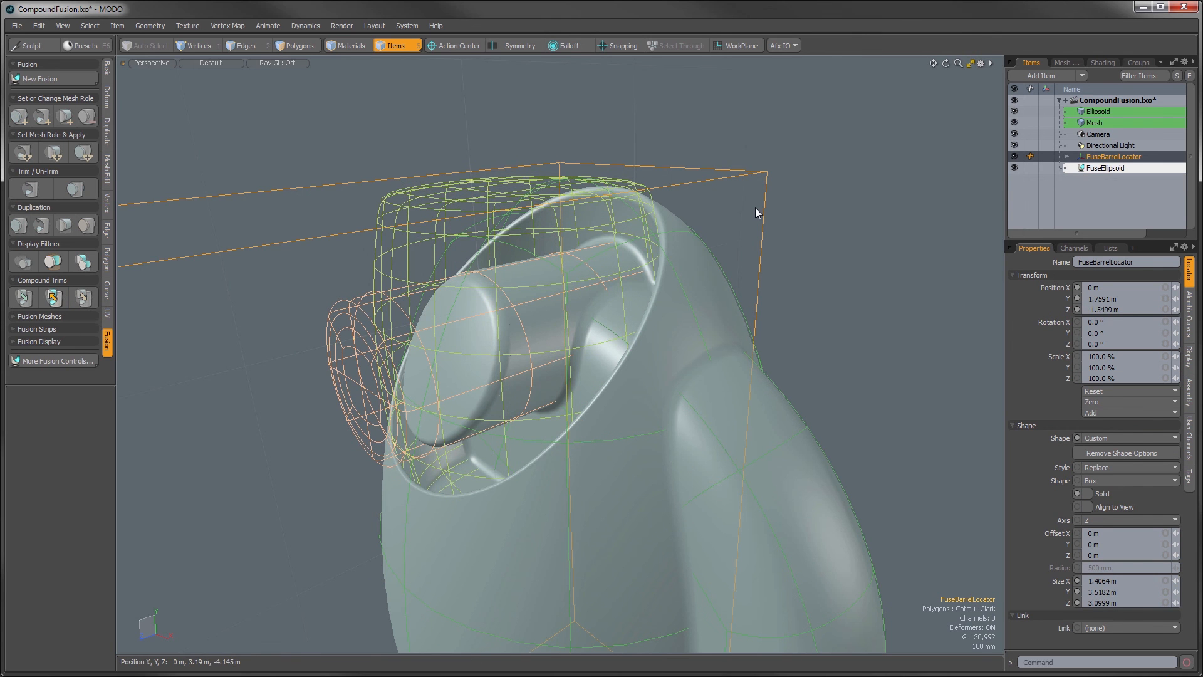